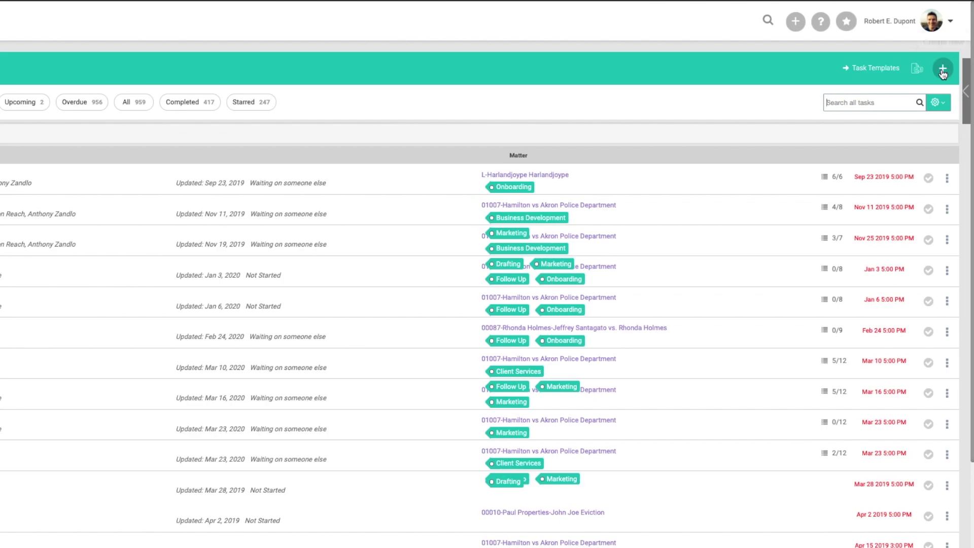
# Start a new task, look through the existing tags, and add the custom tag "remote"
pyautogui.click(943, 69)
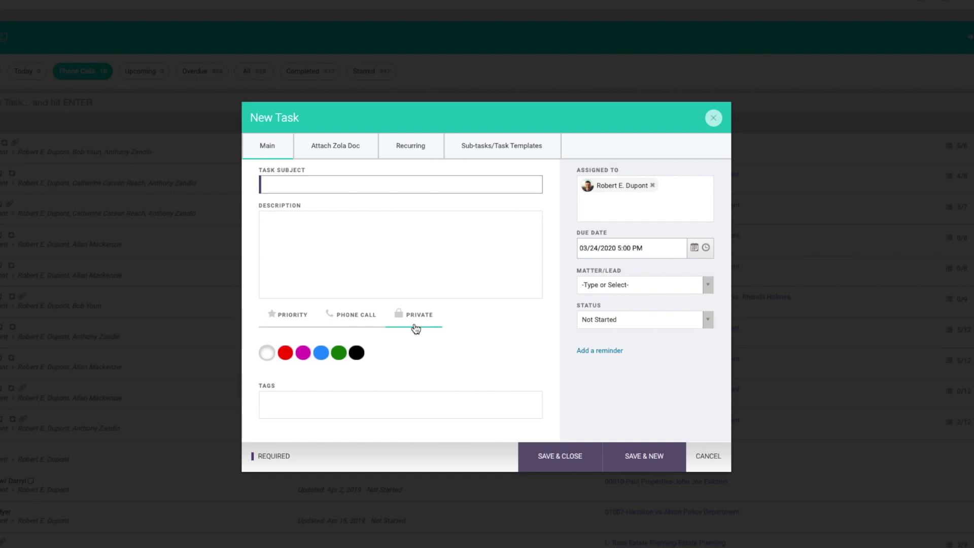
pyautogui.click(394, 404)
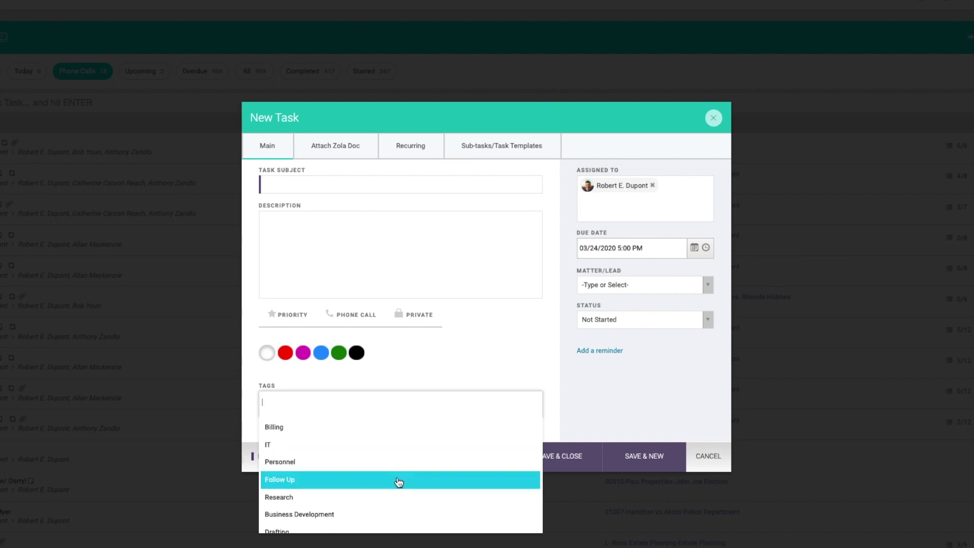
pyautogui.scroll(-3, 399, 482)
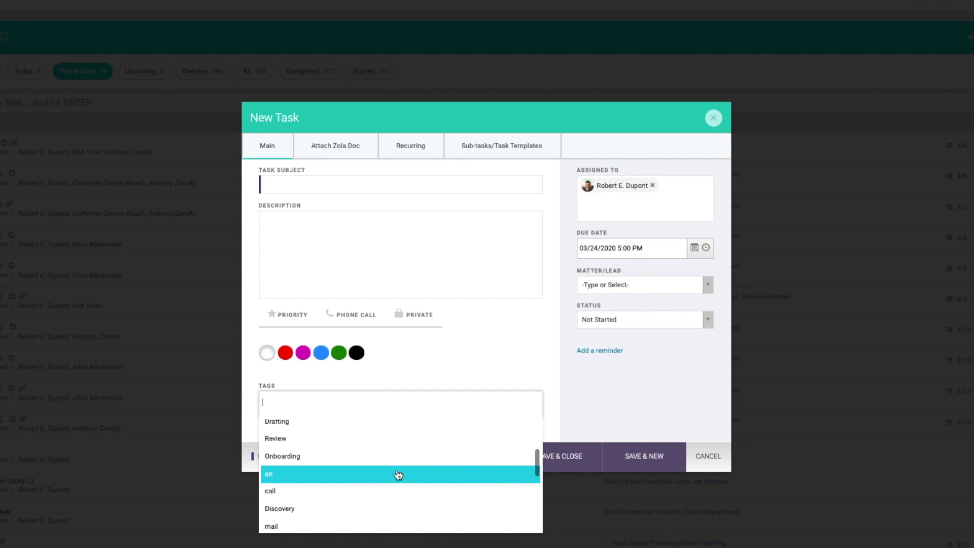
pyautogui.scroll(-1, 399, 475)
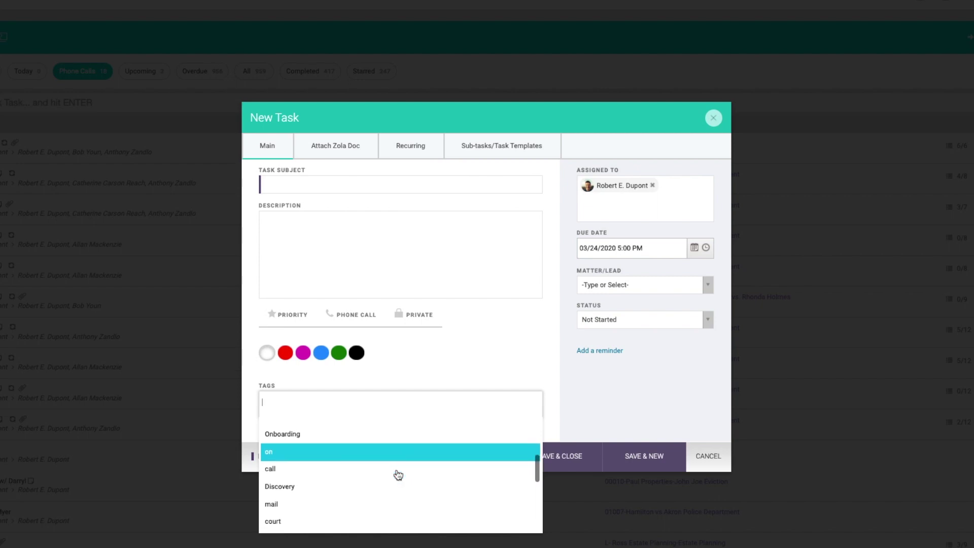
pyautogui.scroll(4, 398, 475)
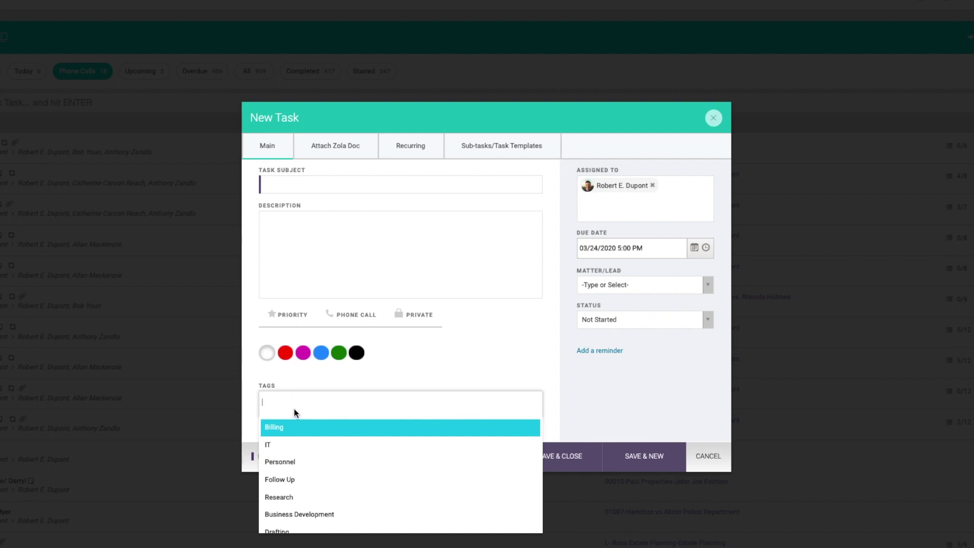
pyautogui.write('remote')
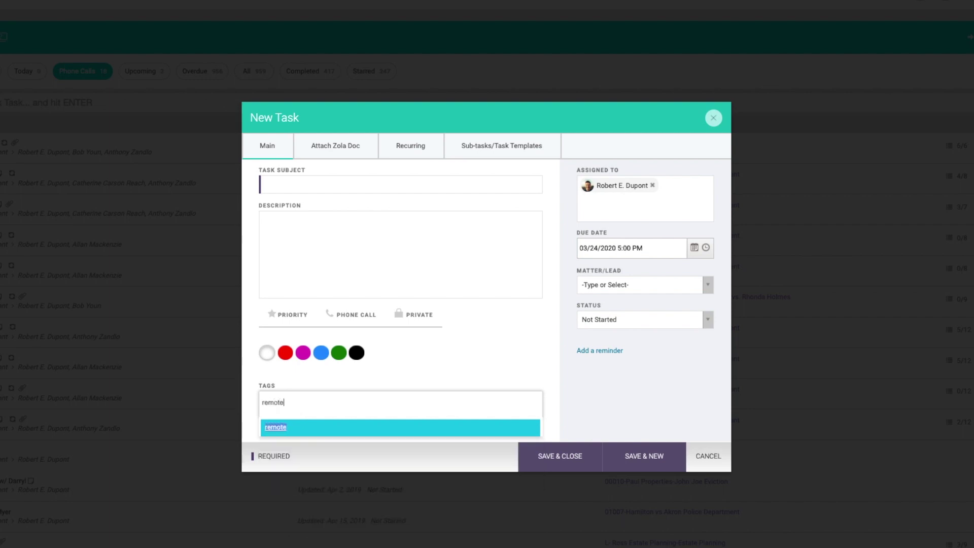
pyautogui.press('Return')
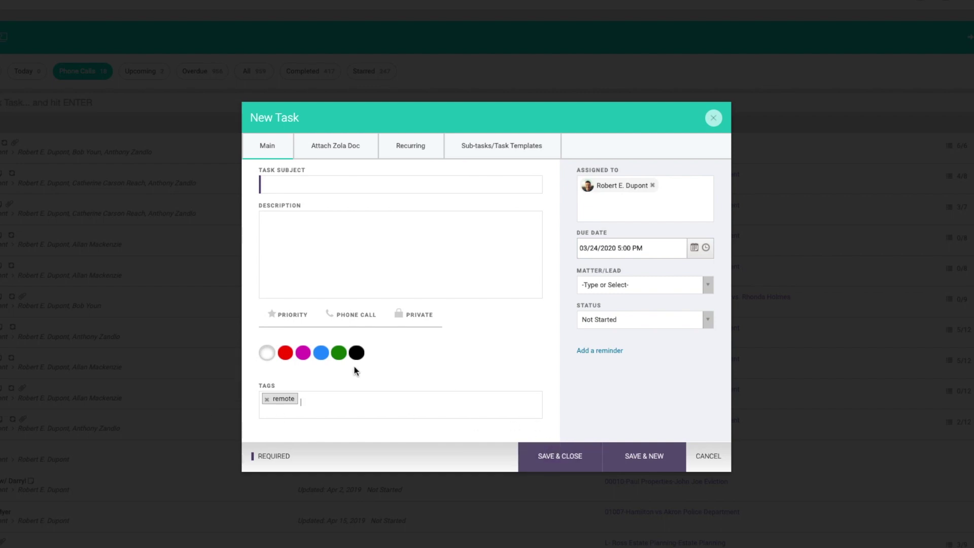
# Replace the task's "remote" tag with the existing tags "legal document" and "Follow Up"
pyautogui.click(266, 399)
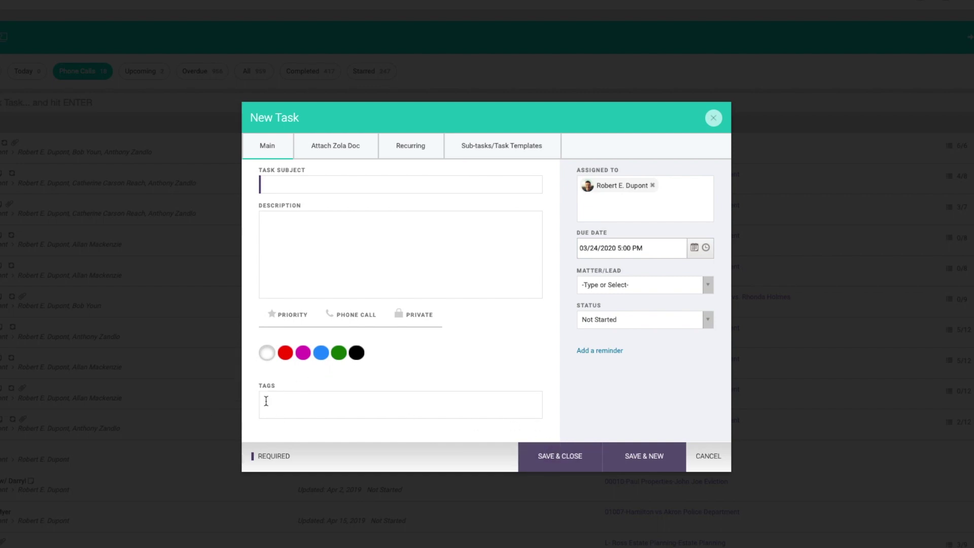
pyautogui.click(312, 403)
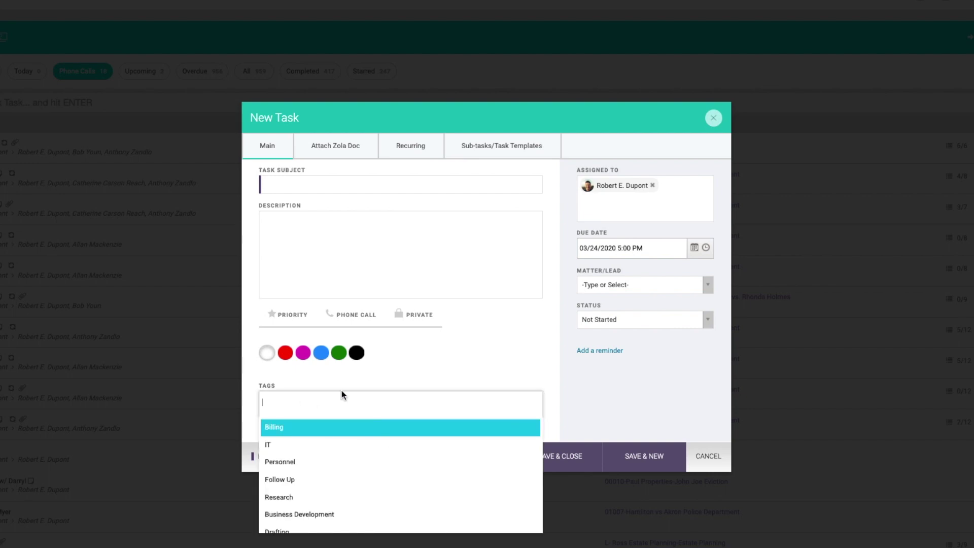
pyautogui.scroll(-3, 348, 472)
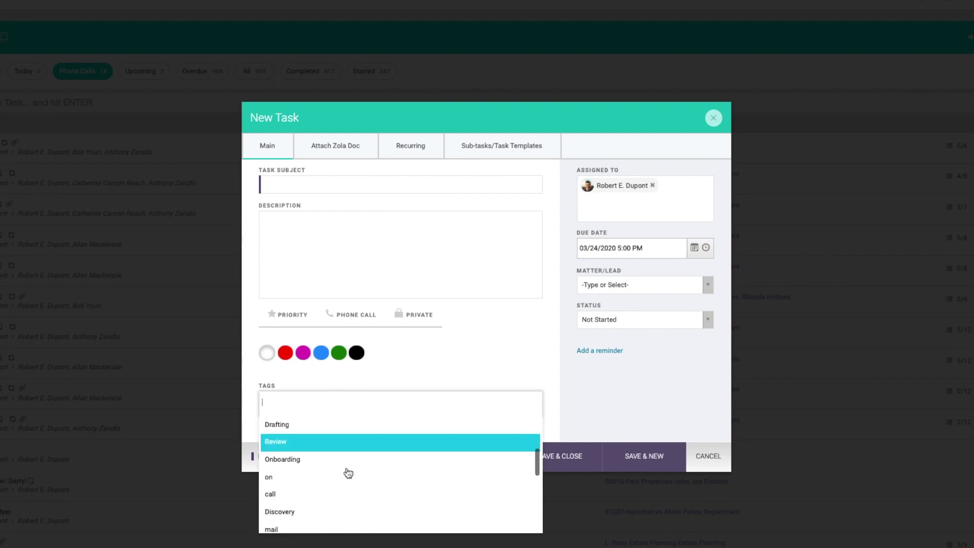
pyautogui.scroll(-5, 348, 473)
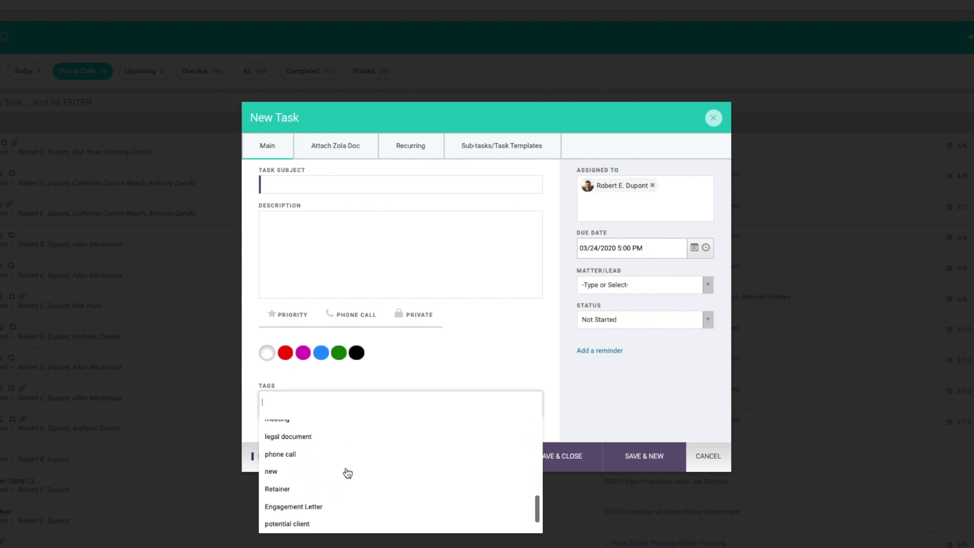
pyautogui.scroll(1, 345, 469)
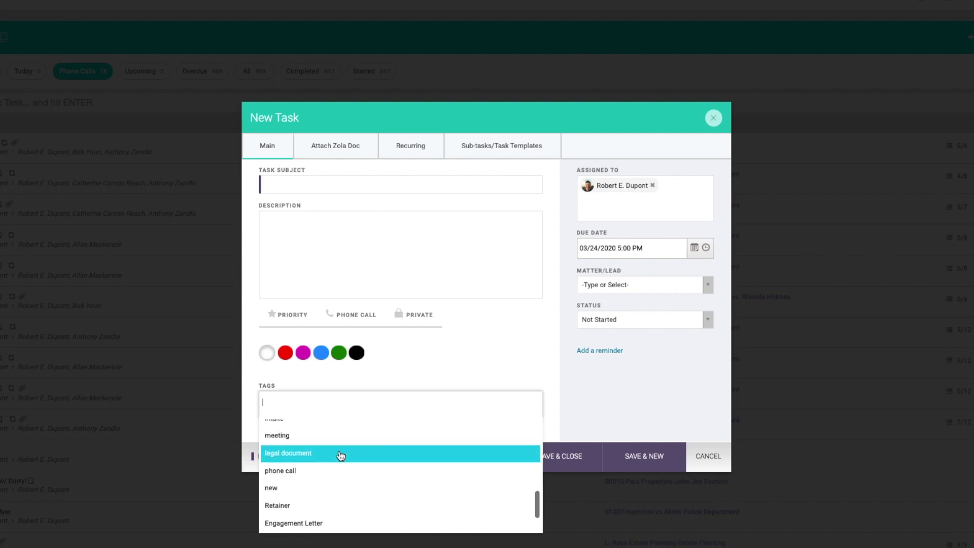
pyautogui.click(340, 455)
pyautogui.click(364, 406)
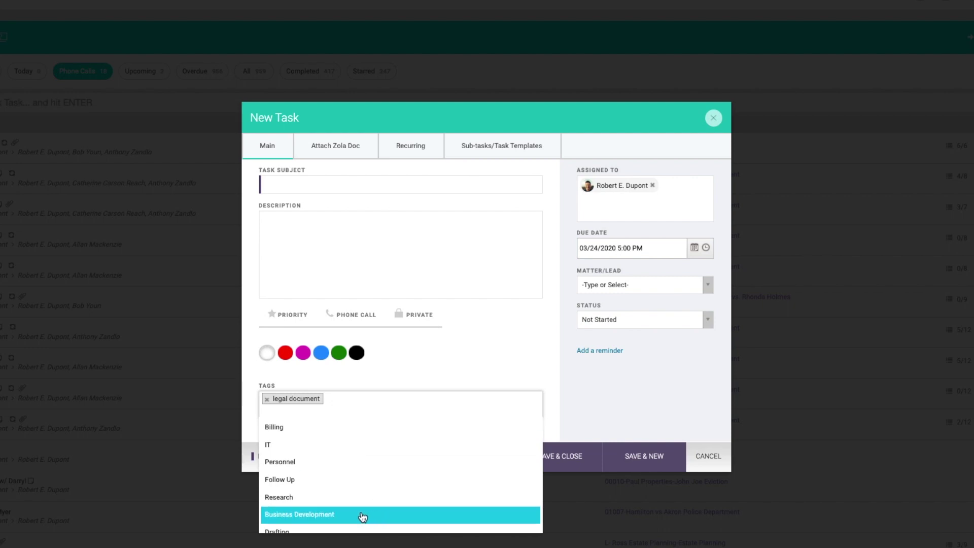
pyautogui.click(349, 482)
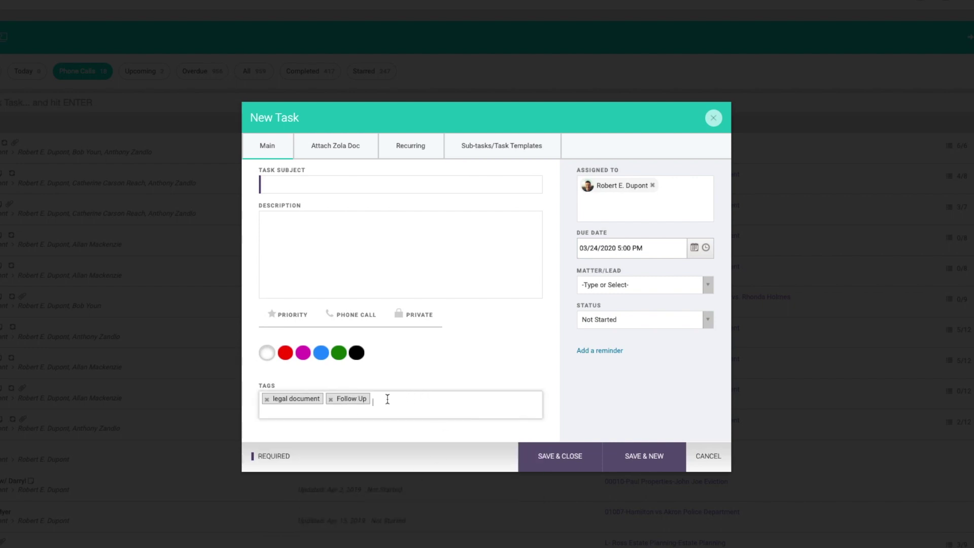
# Reassign the task to two other staff members and enable alerts for both completed and past due
pyautogui.click(654, 186)
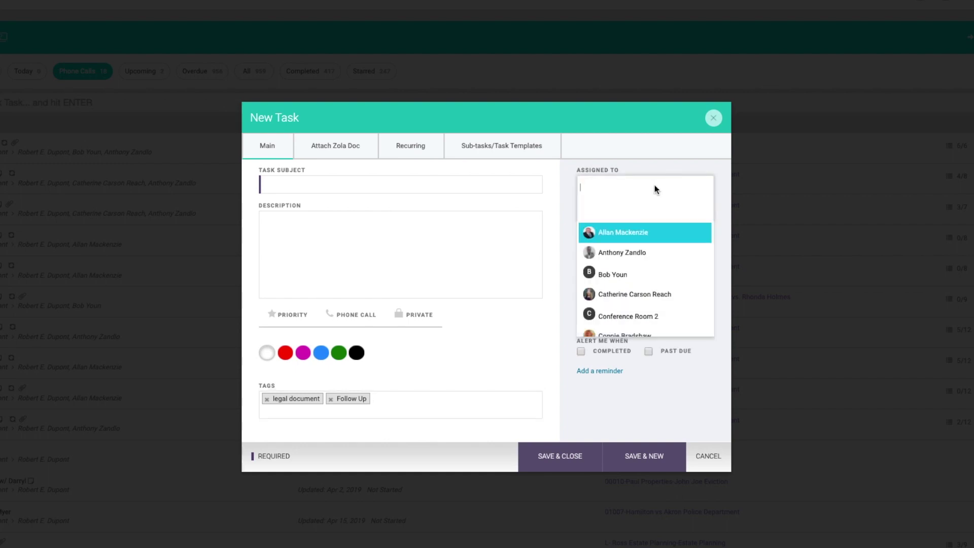
pyautogui.click(657, 296)
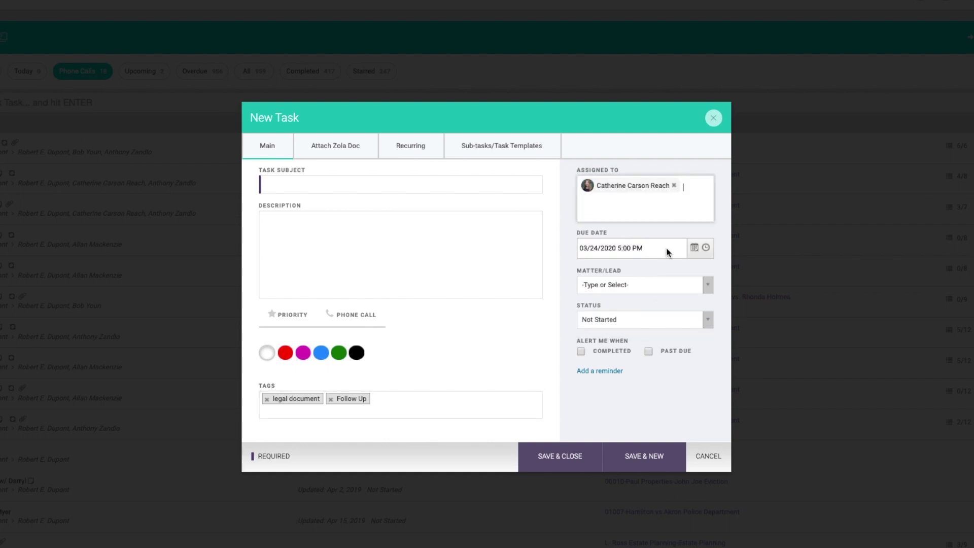
pyautogui.click(665, 200)
pyautogui.click(622, 315)
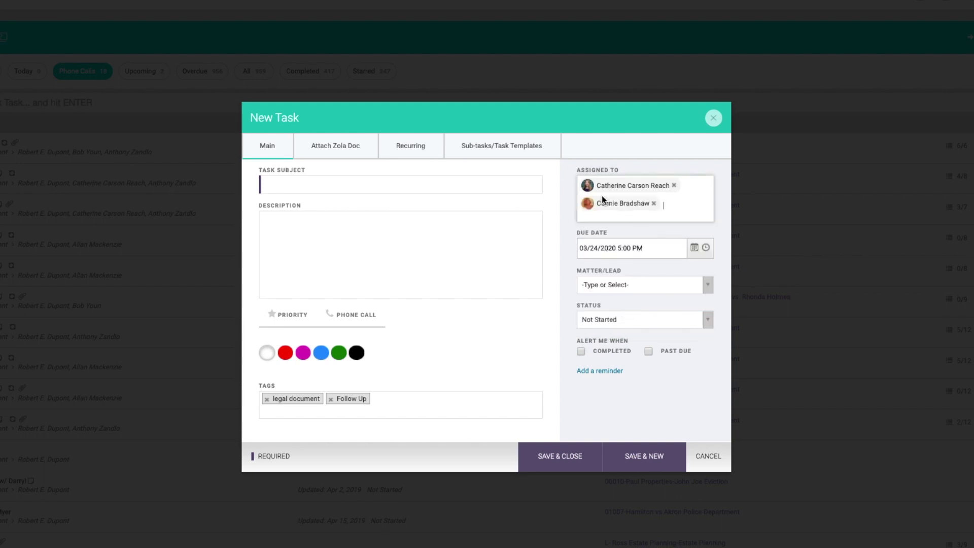
pyautogui.click(581, 352)
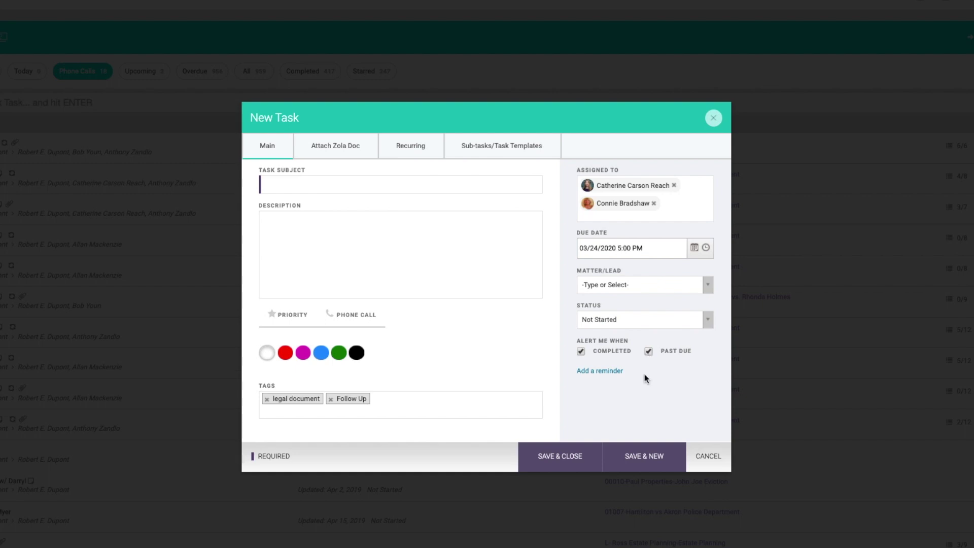
# Add three reminders to the task, setting the first to SMS and the second to Pop up
pyautogui.click(612, 374)
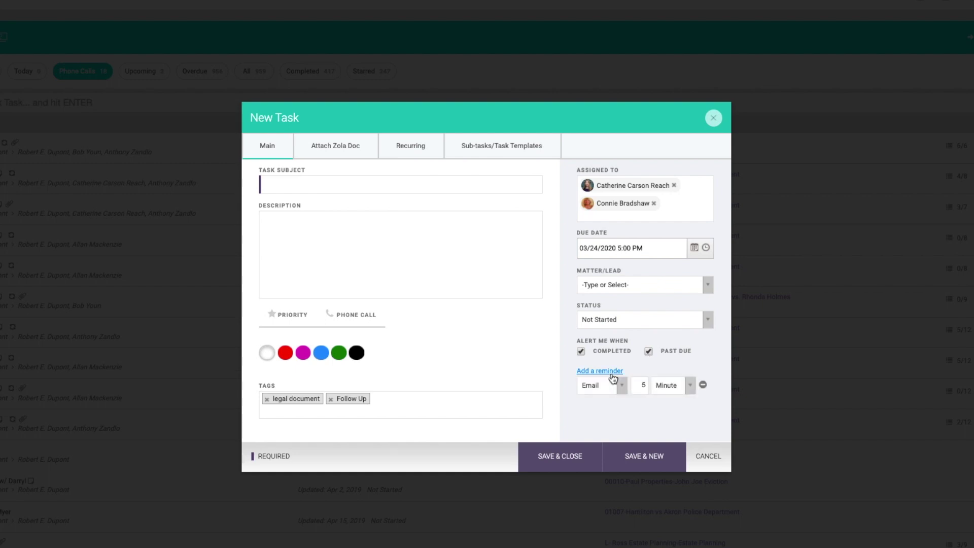
pyautogui.click(612, 373)
pyautogui.click(612, 374)
pyautogui.click(614, 387)
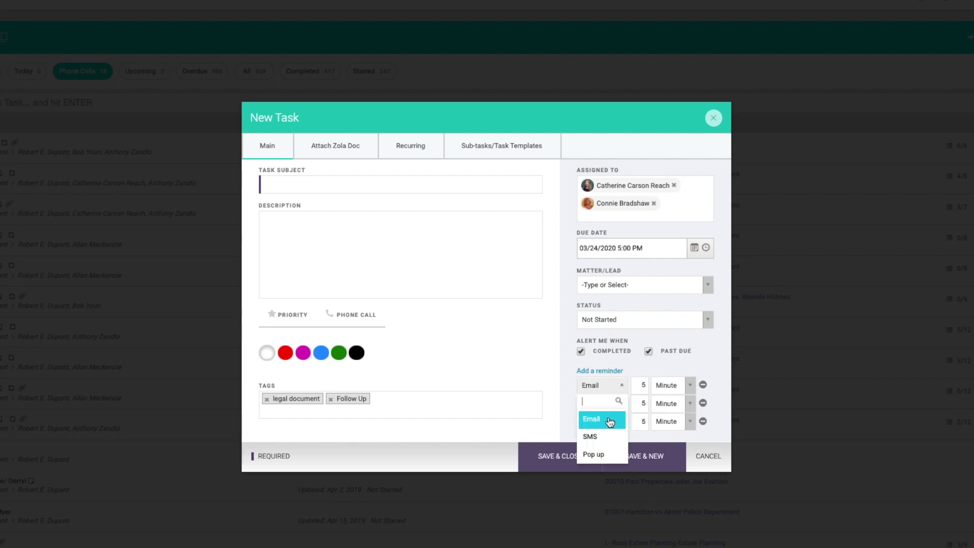
pyautogui.click(603, 438)
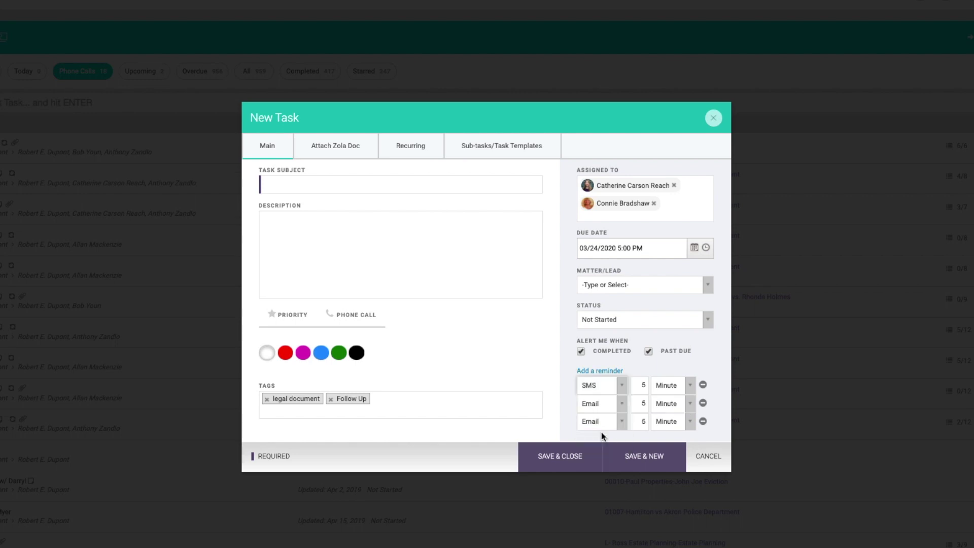
pyautogui.click(619, 403)
pyautogui.click(604, 474)
# Link the new task to the matter against the Akron Police Department
pyautogui.click(351, 154)
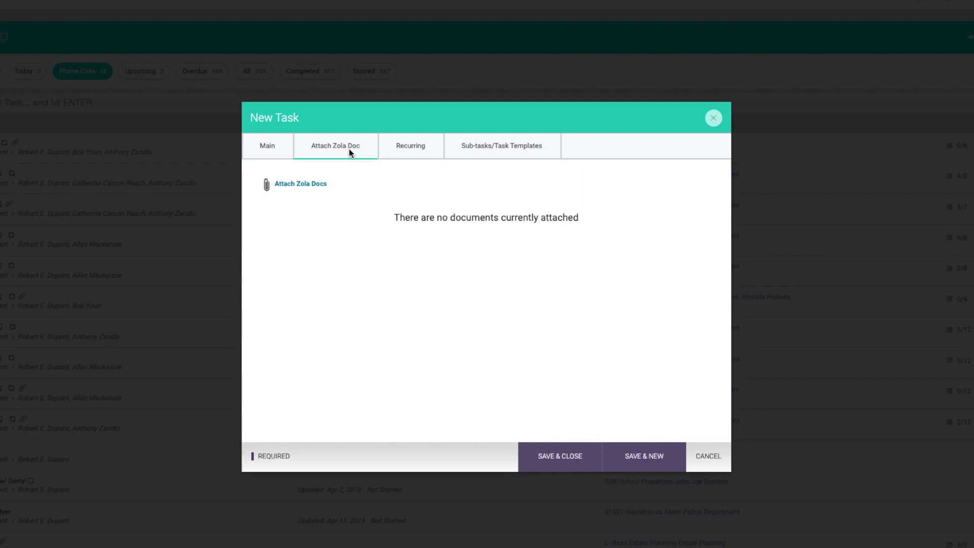
pyautogui.click(276, 158)
pyautogui.click(677, 287)
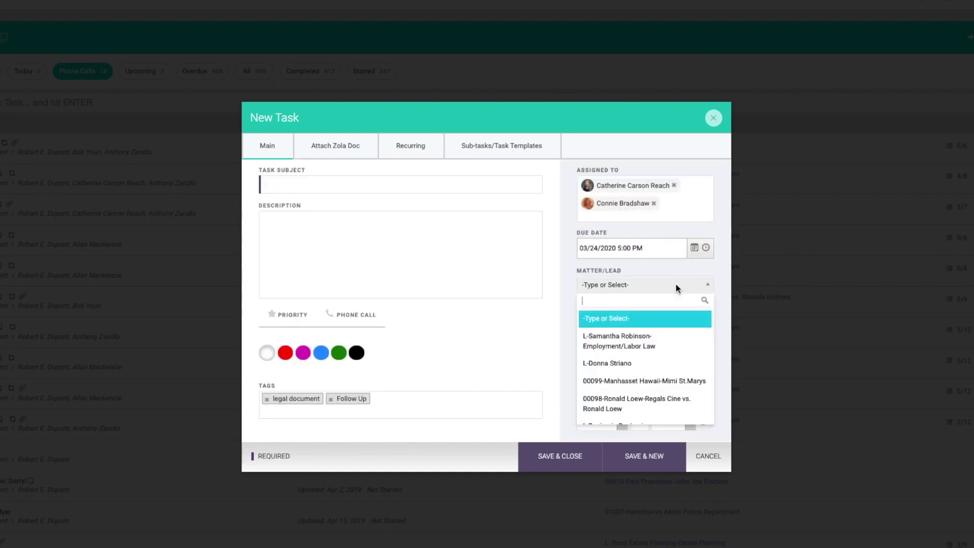
pyautogui.write('hamilton')
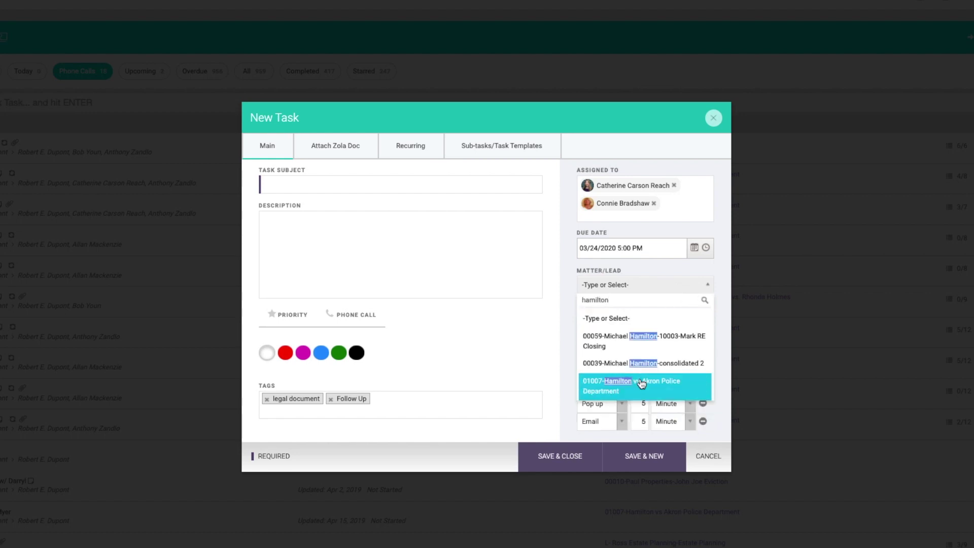
pyautogui.click(642, 386)
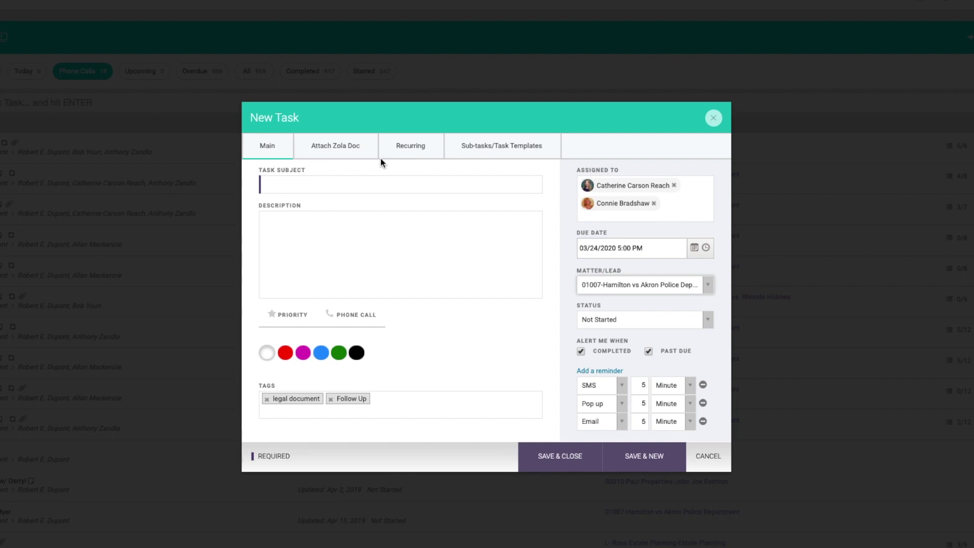
# Attach Invoice-1627.pdf and AutoApplyRetainer-2021861903921.pdf from the matter's documents to the task
pyautogui.click(363, 152)
pyautogui.click(301, 188)
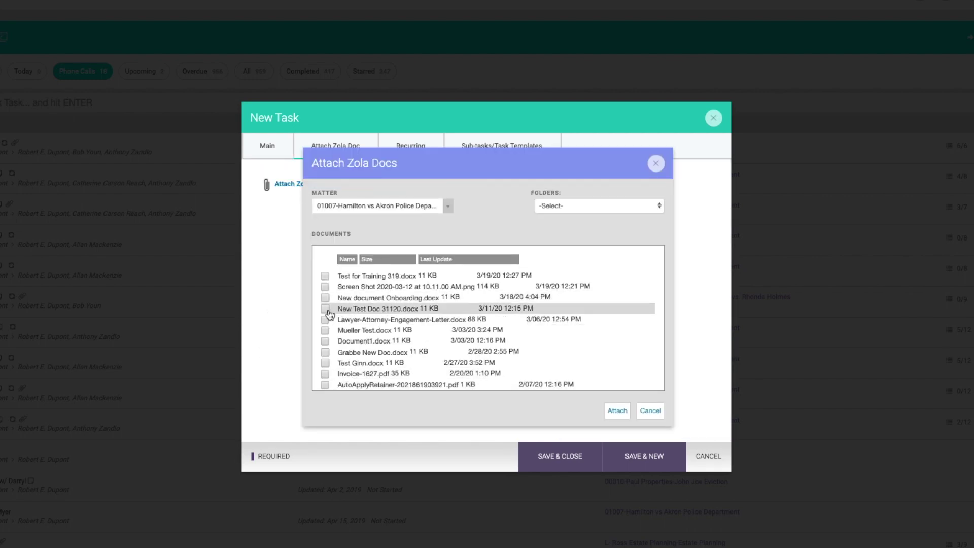
pyautogui.click(325, 374)
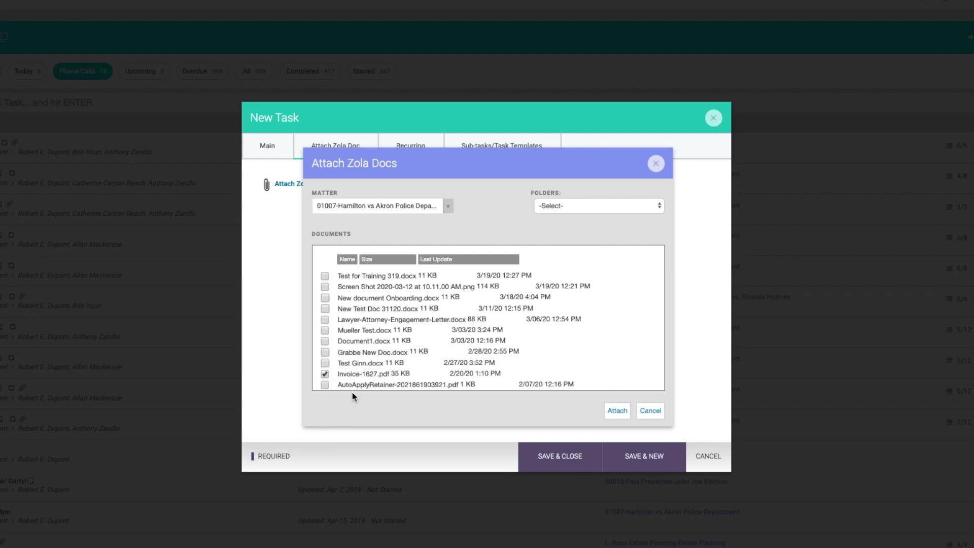
pyautogui.click(327, 385)
pyautogui.click(617, 411)
# Turn on recurrence for the new task
pyautogui.click(402, 146)
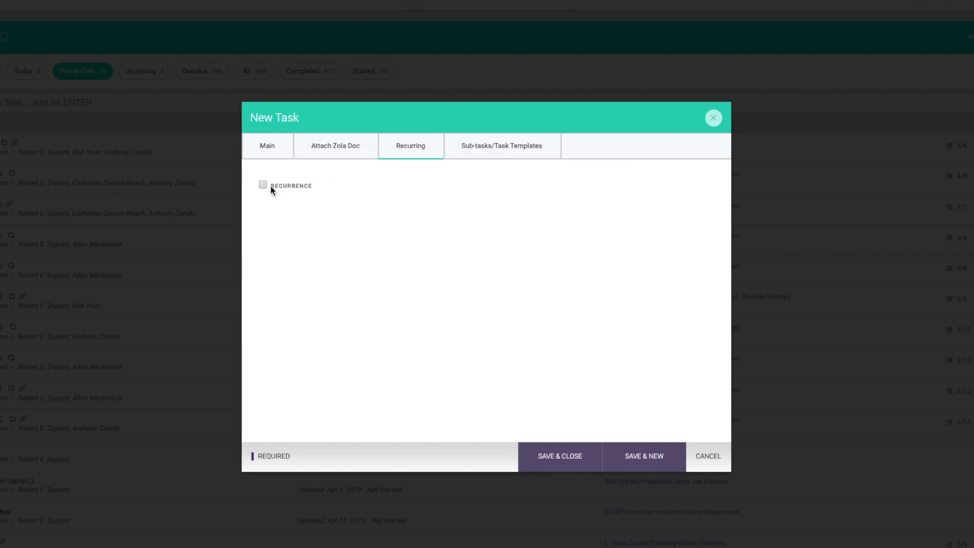
pyautogui.click(271, 186)
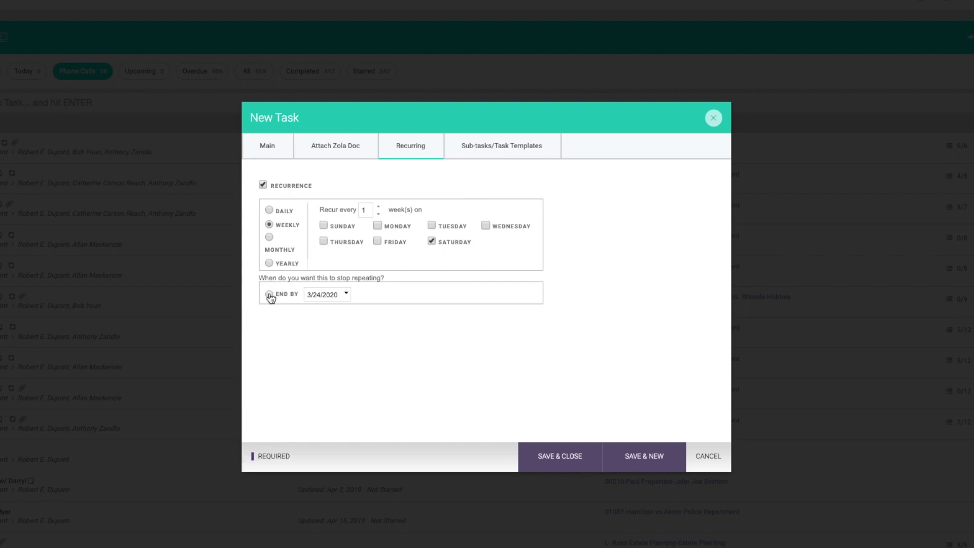
# Apply the Intake template to the task's subtasks, and close the new task without saving
pyautogui.click(480, 152)
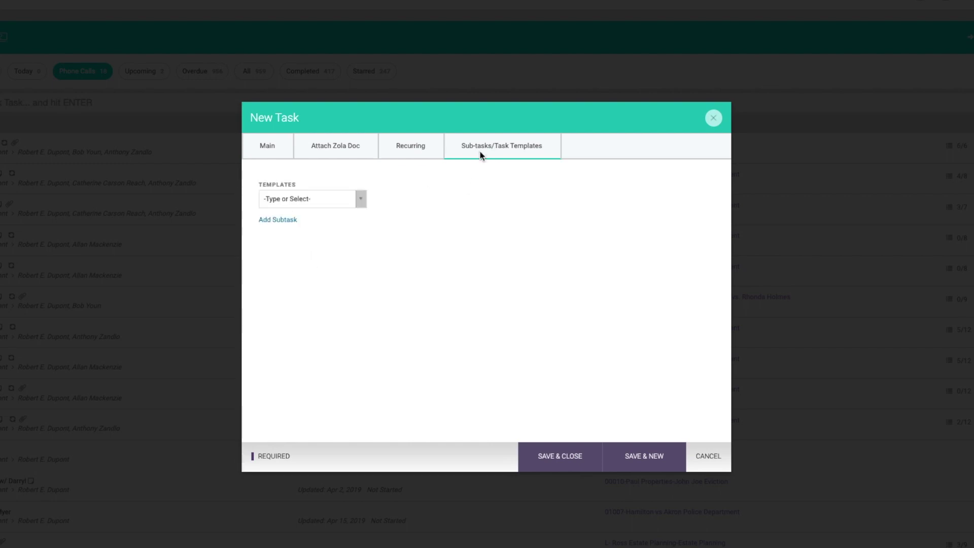
pyautogui.click(361, 201)
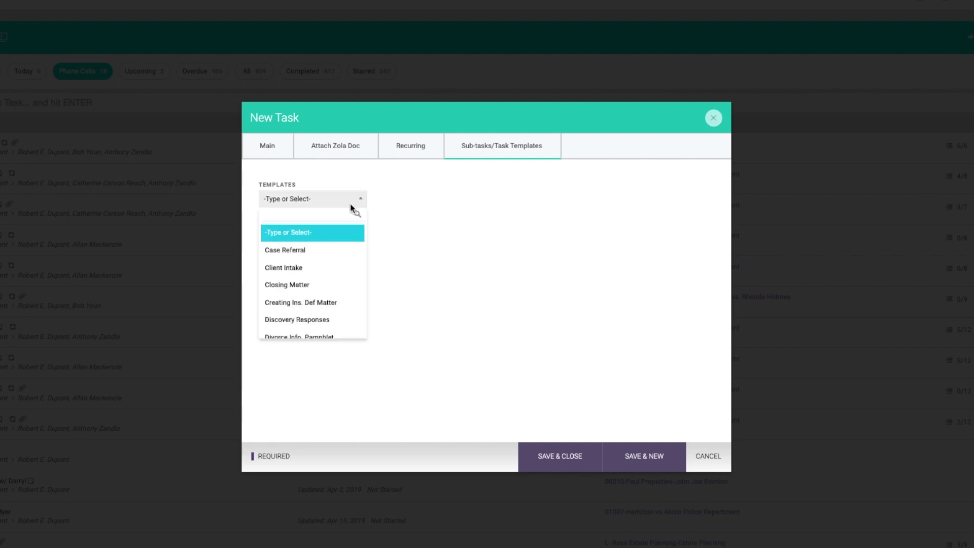
pyautogui.scroll(-5, 311, 278)
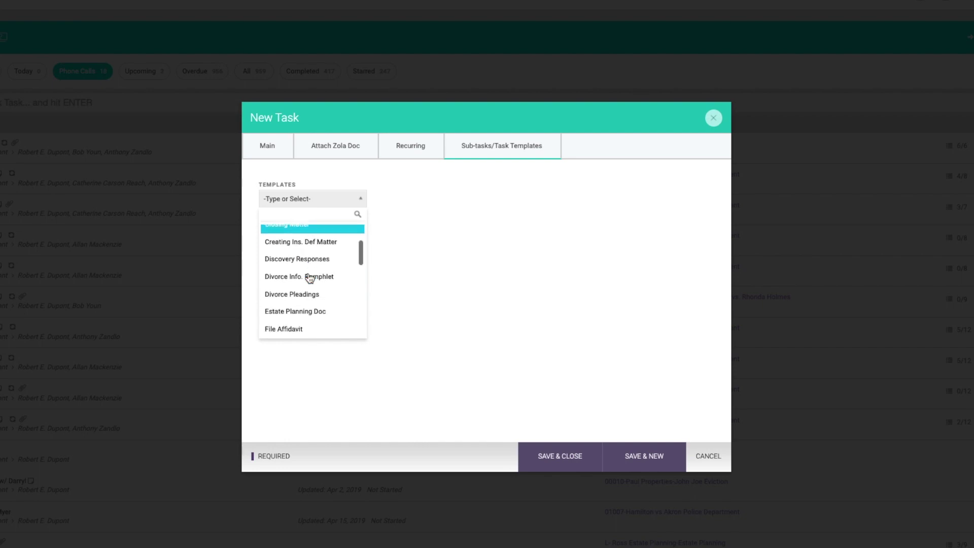
pyautogui.scroll(-1, 310, 278)
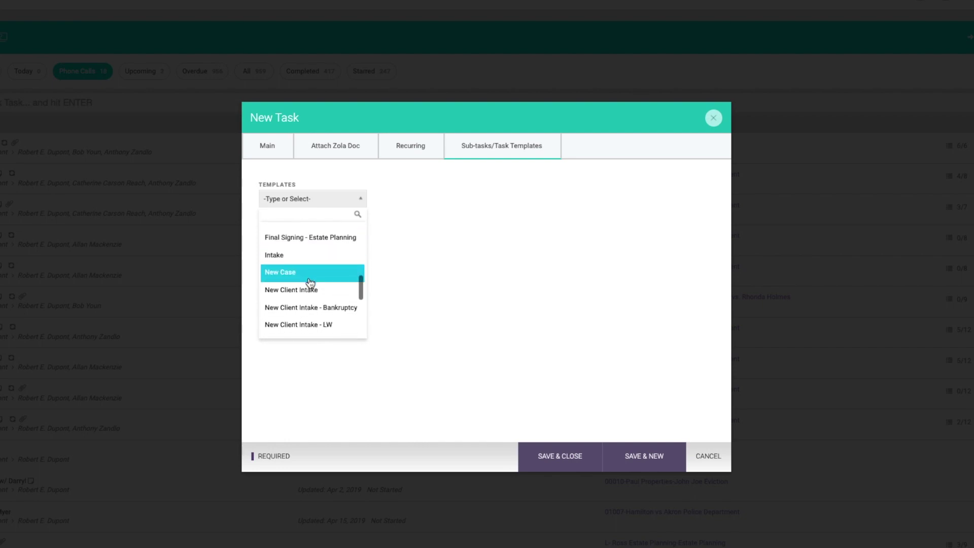
pyautogui.click(296, 262)
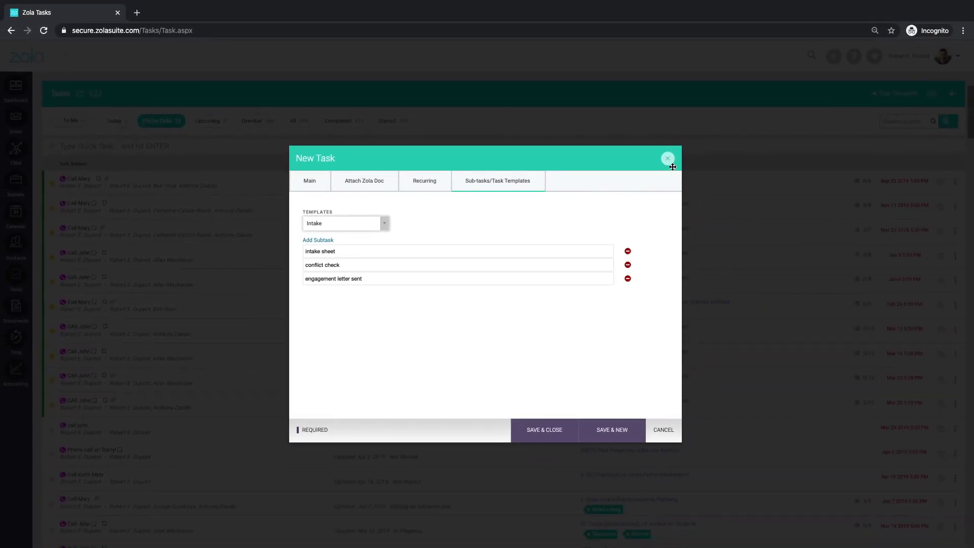
pyautogui.click(668, 159)
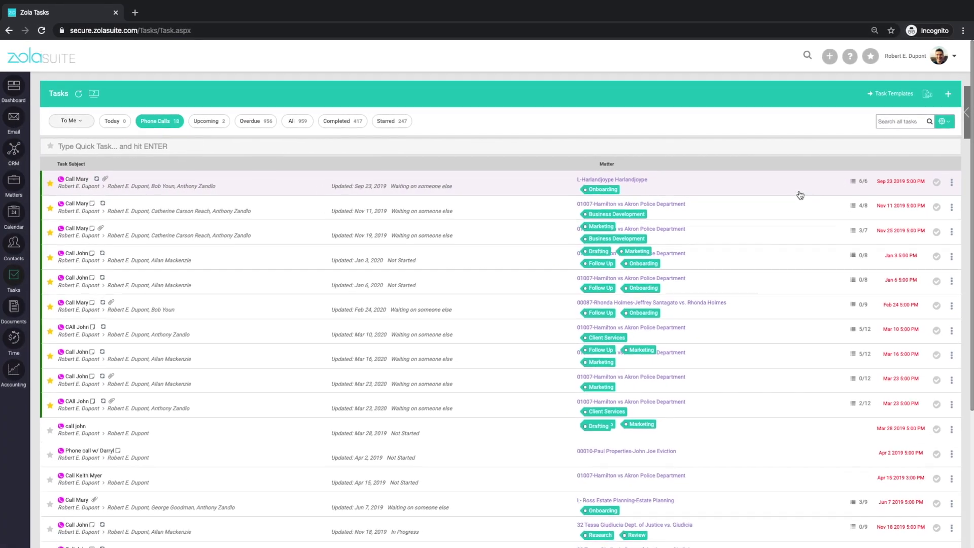
# Expand the first two phone call tasks in the list alternately to review their descriptions and comments
pyautogui.click(801, 192)
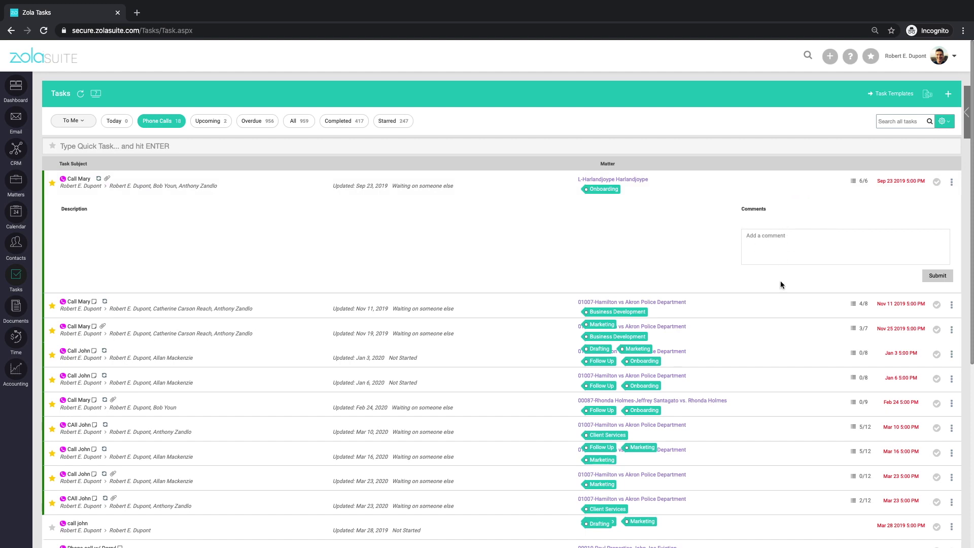
pyautogui.click(738, 311)
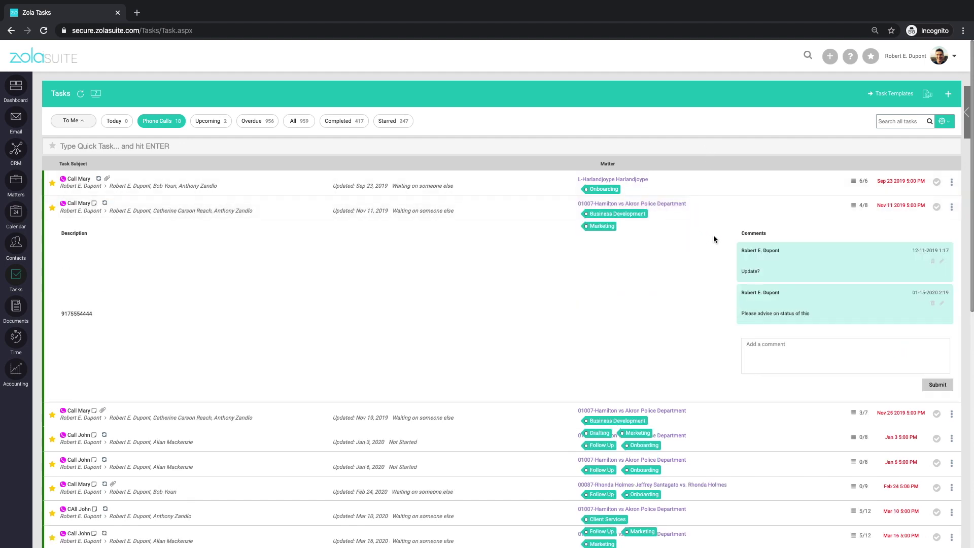
pyautogui.click(696, 181)
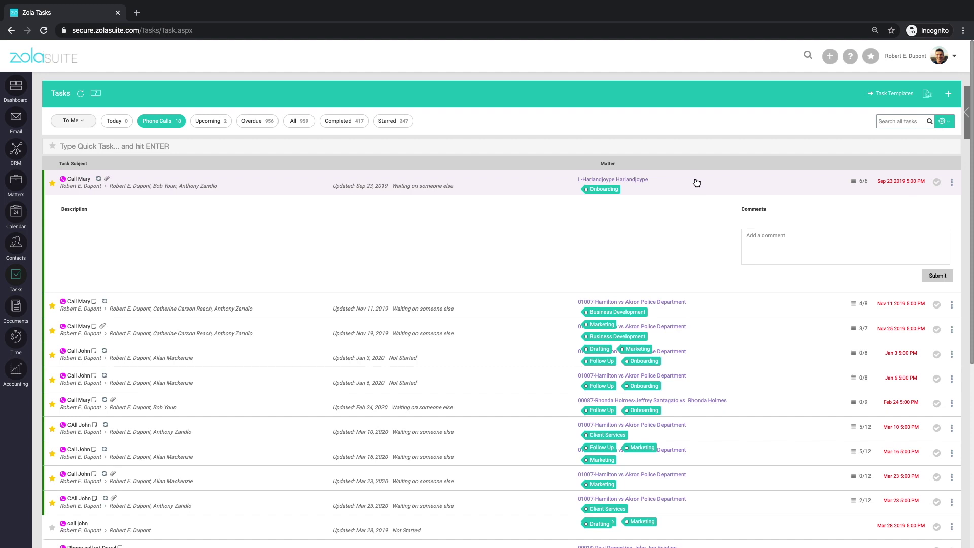
pyautogui.click(739, 307)
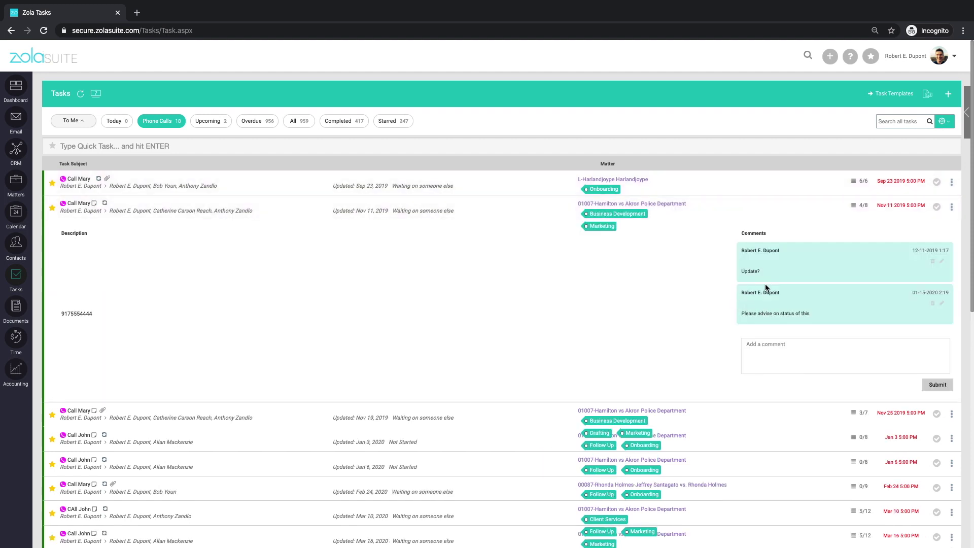